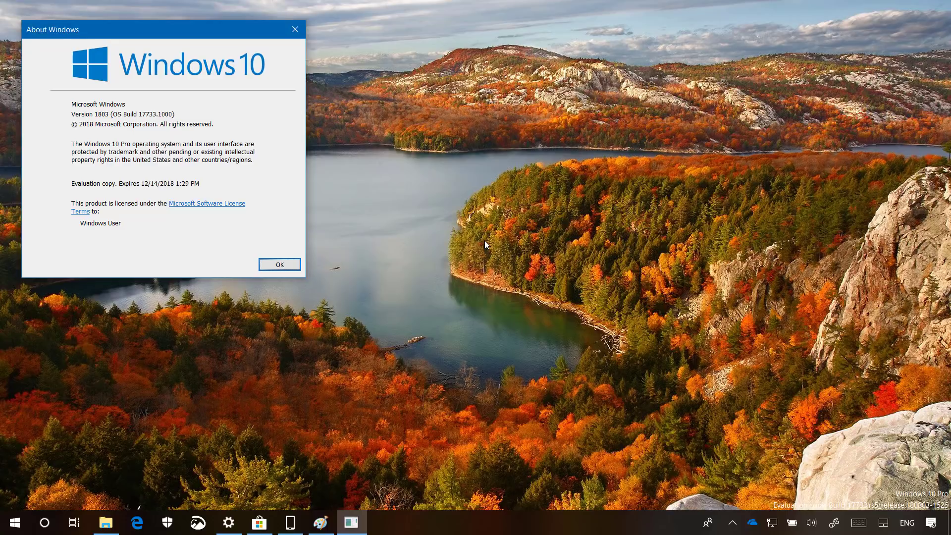
Dismiss the About Windows box and open File Explorer showing the wallpapers folder's 118 items
key("Return")
key("super+e")
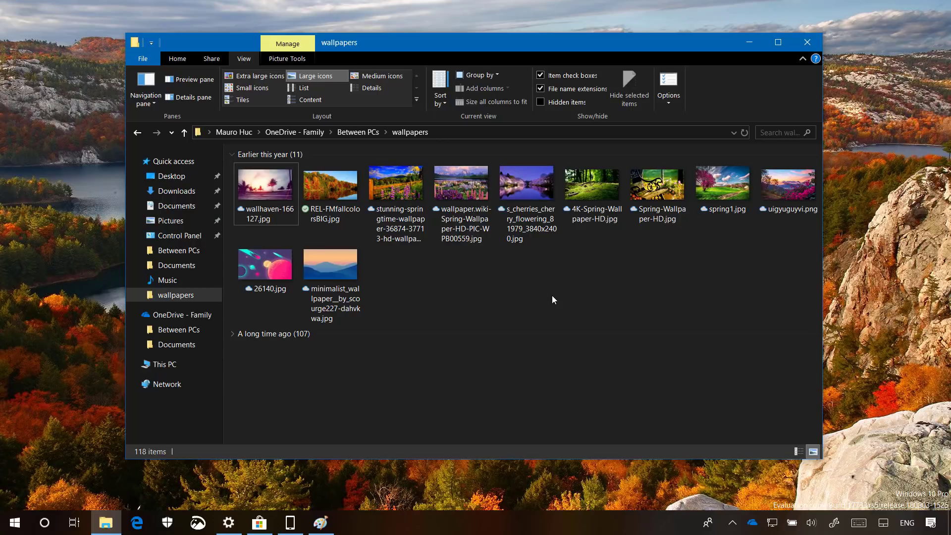
Switch the ribbon to Home, preview the Share tab and File menu, then close the menu
key("alt+h")
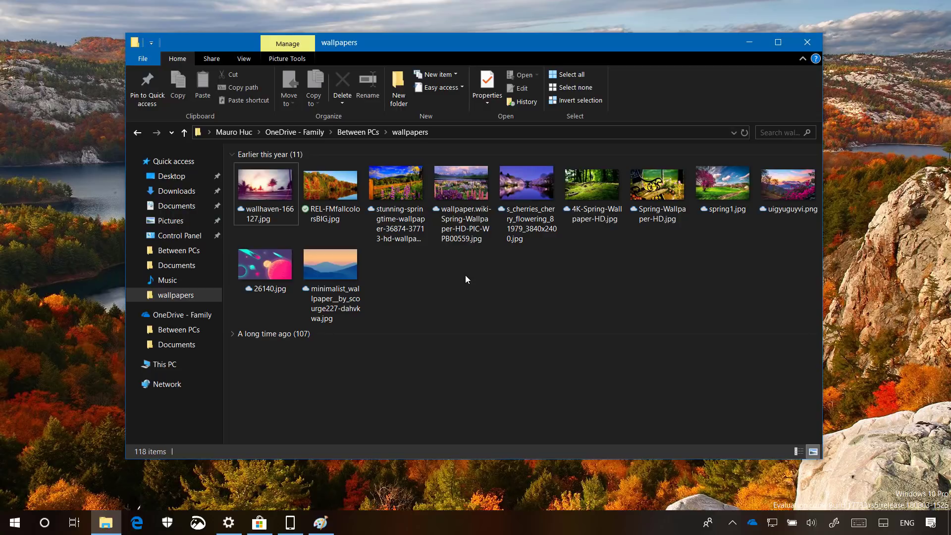
left_click(211, 58)
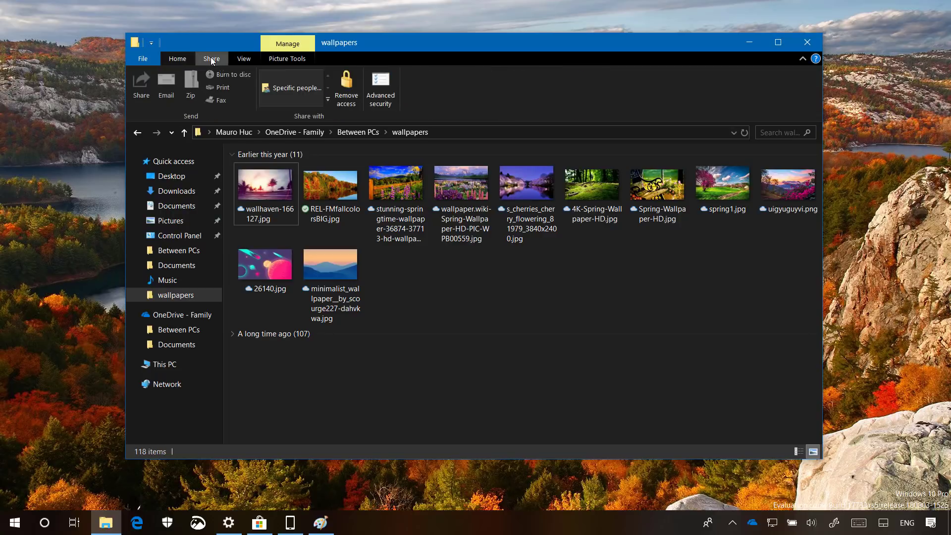
left_click(185, 58)
left_click(148, 59)
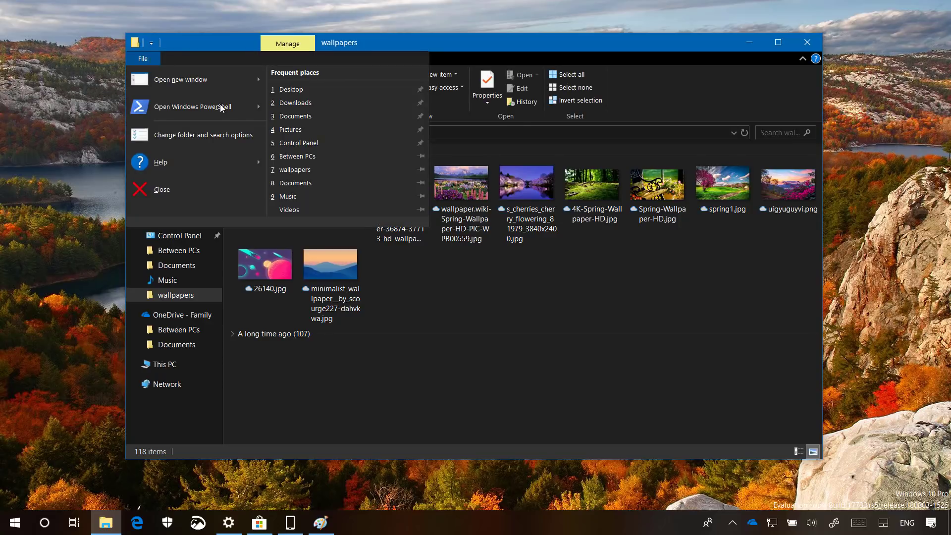
mouse_move(237, 169)
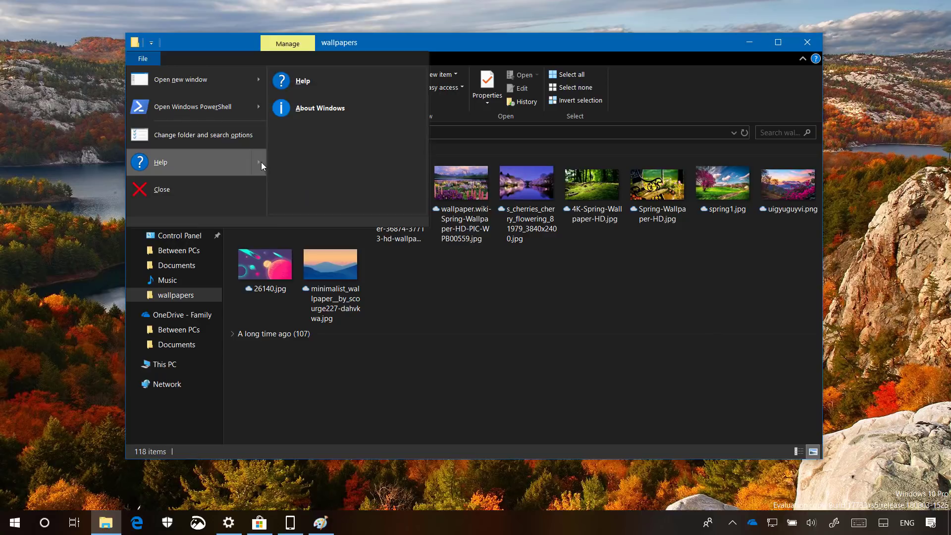
mouse_move(257, 111)
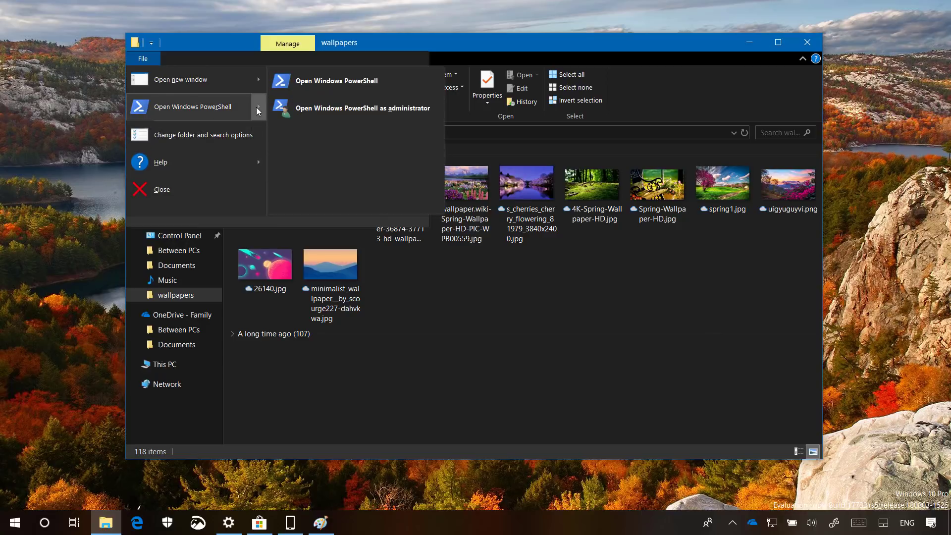
left_click(463, 292)
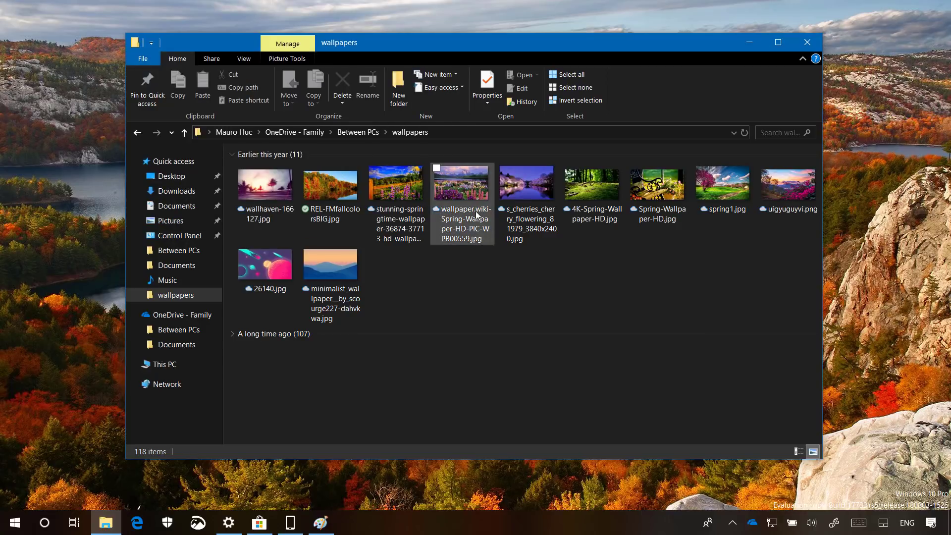
Bring up the context menu for the wallpaper.wiki spring image, then dismiss it and deselect
right_click(476, 212)
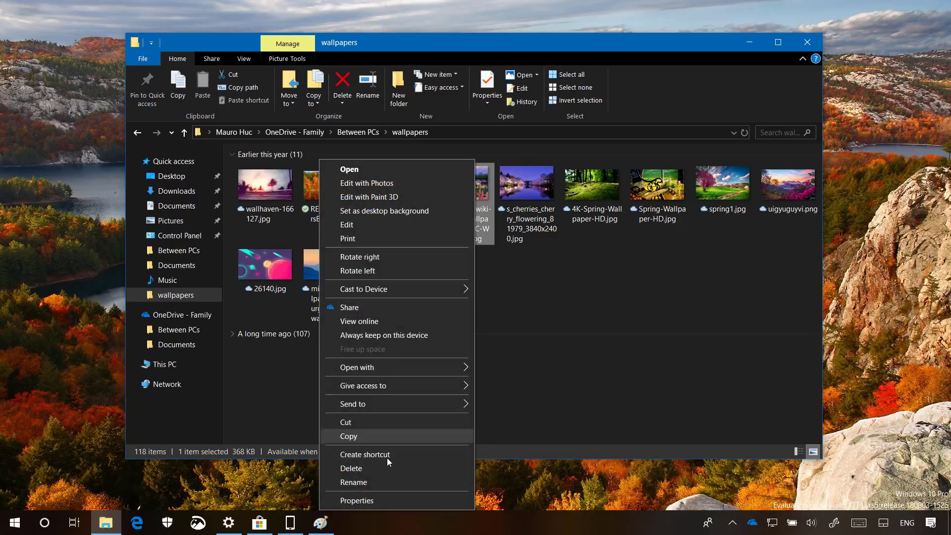
mouse_move(423, 289)
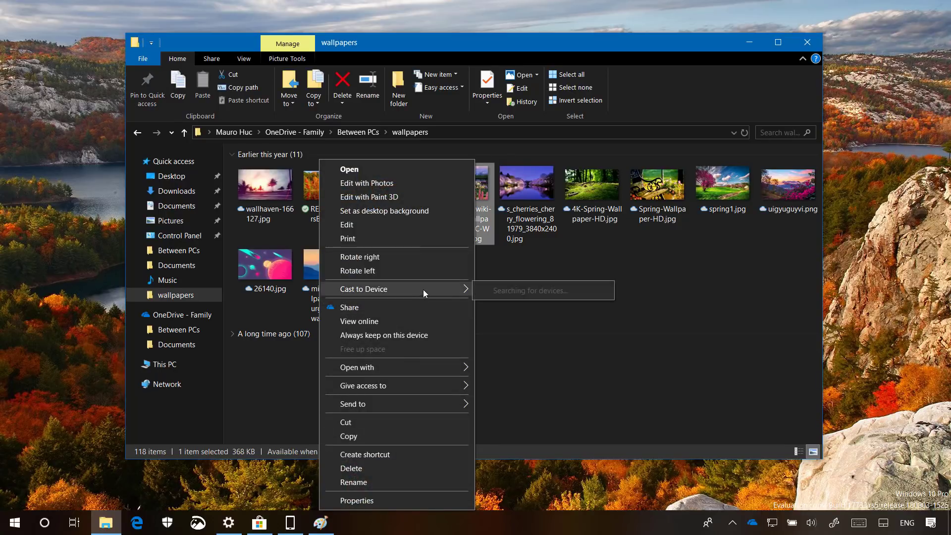
left_click(647, 270)
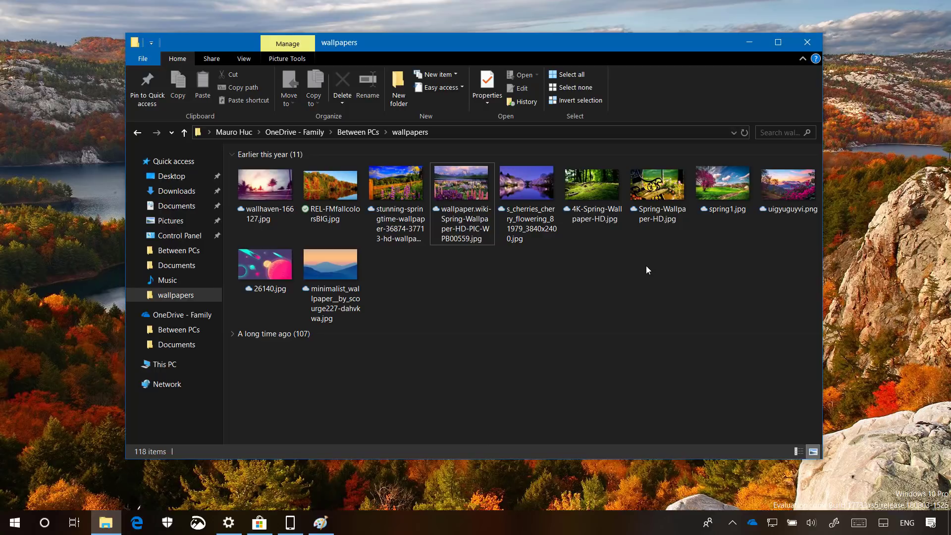
Bring Paint forward, open then cancel its File > Open window, and show the desktop
left_click(327, 529)
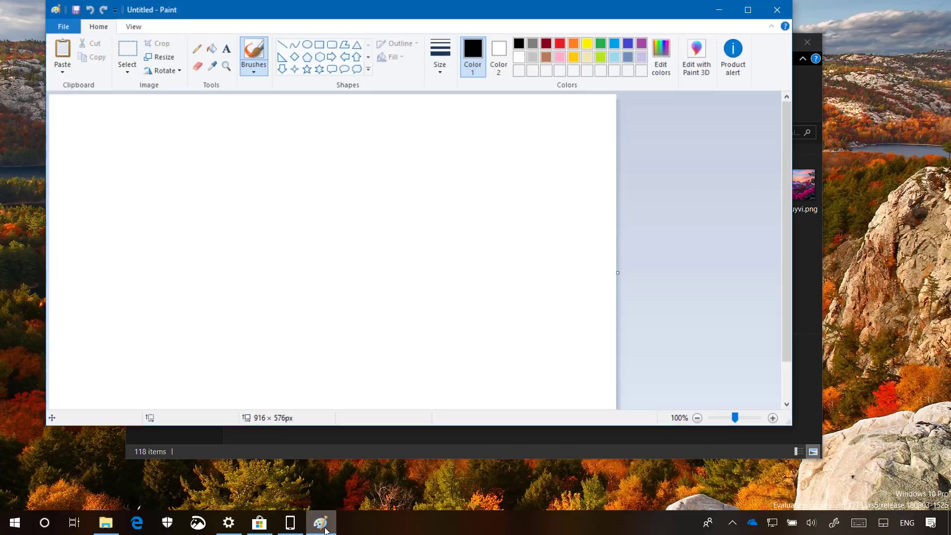
left_click(69, 29)
left_click(96, 75)
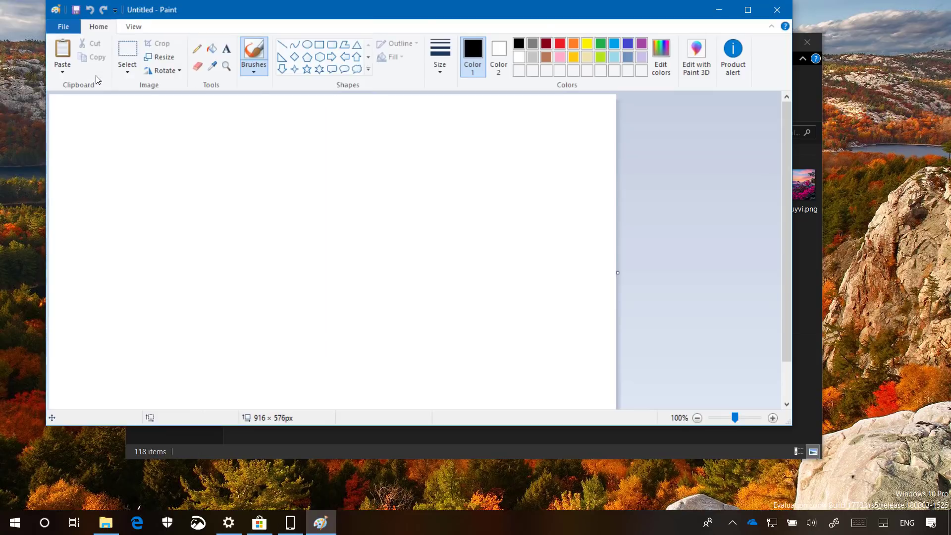
left_click_drag(416, 67, 300, 65)
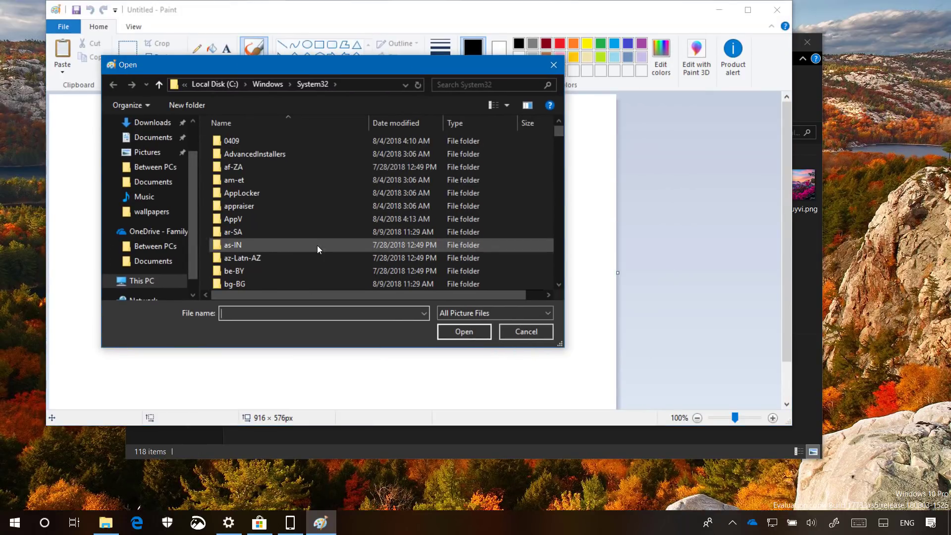
left_click(528, 332)
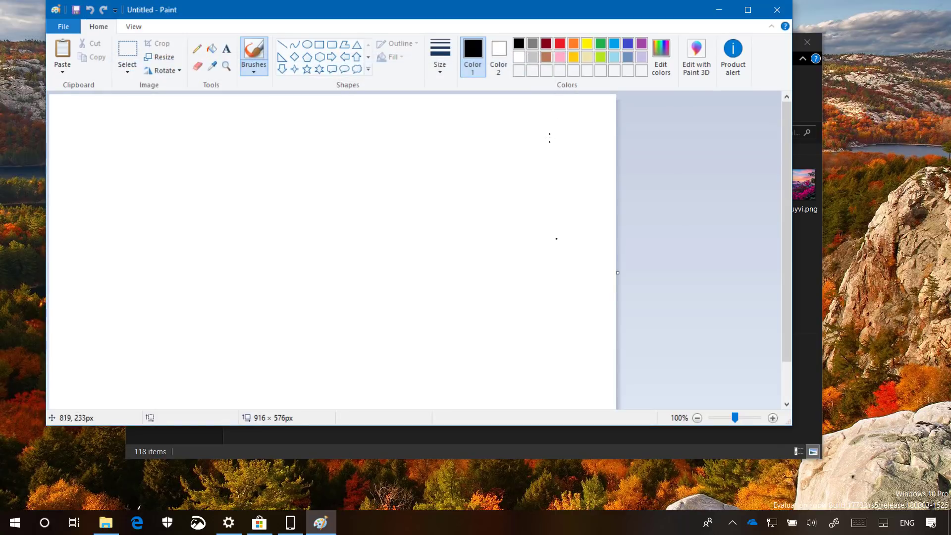
left_click(719, 11)
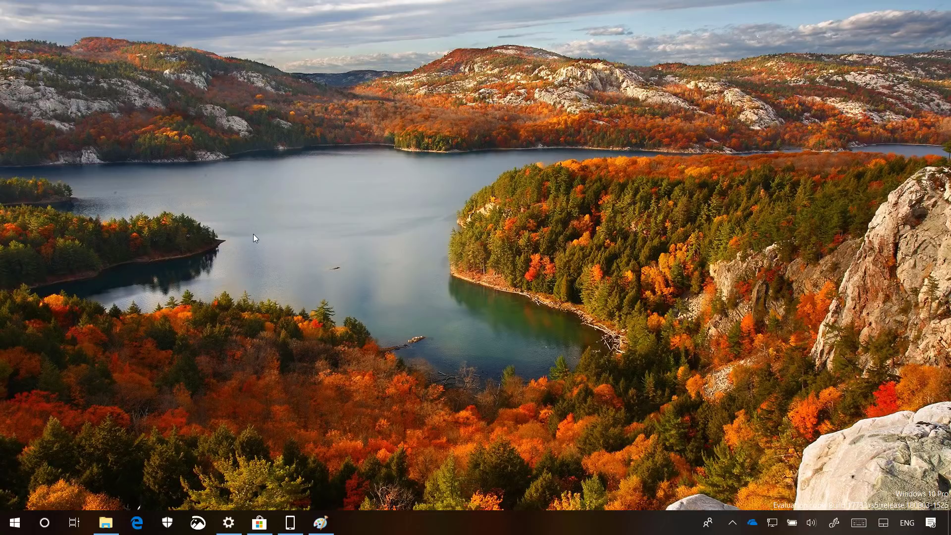
key("super")
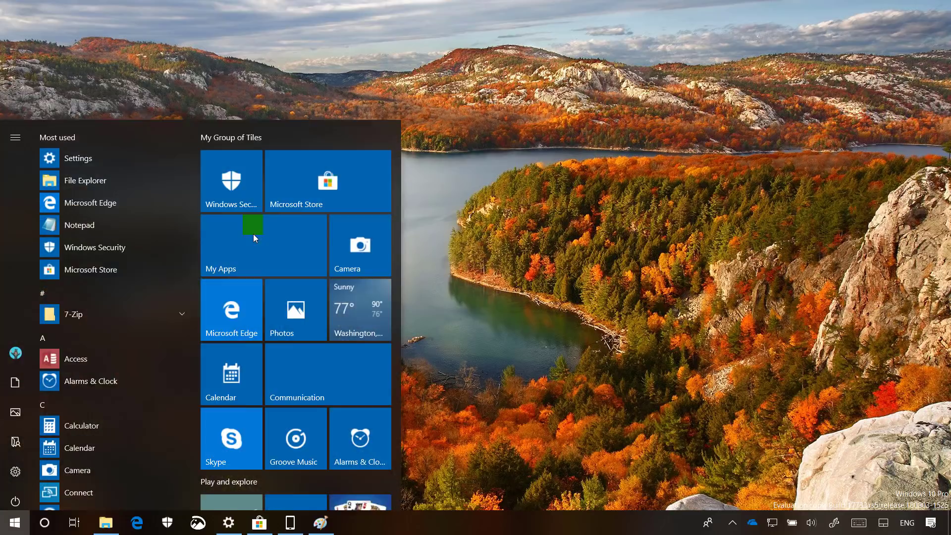
type("game")
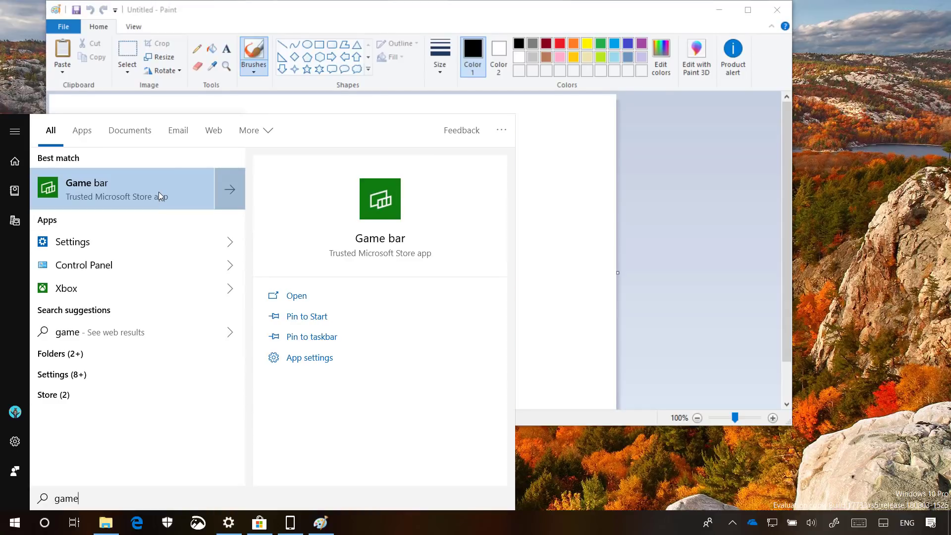
left_click(159, 192)
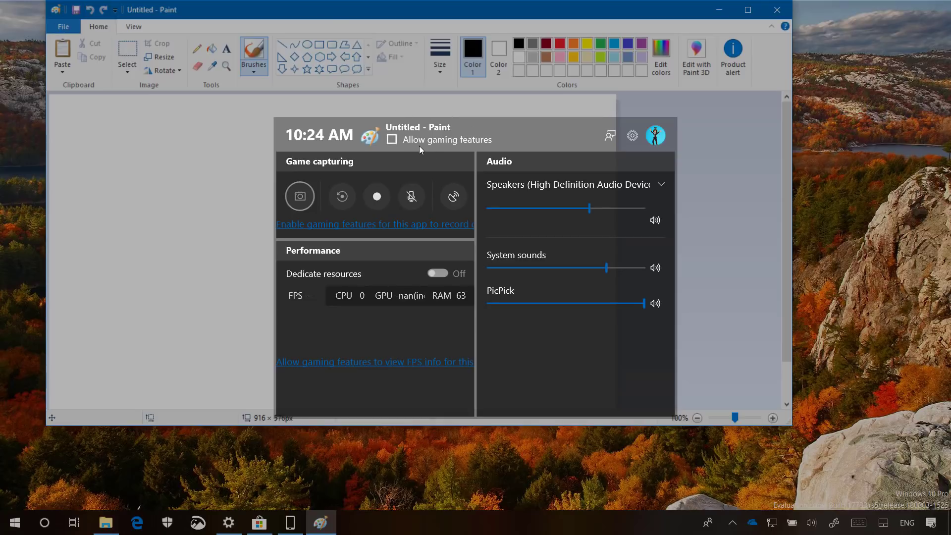
left_click(500, 86)
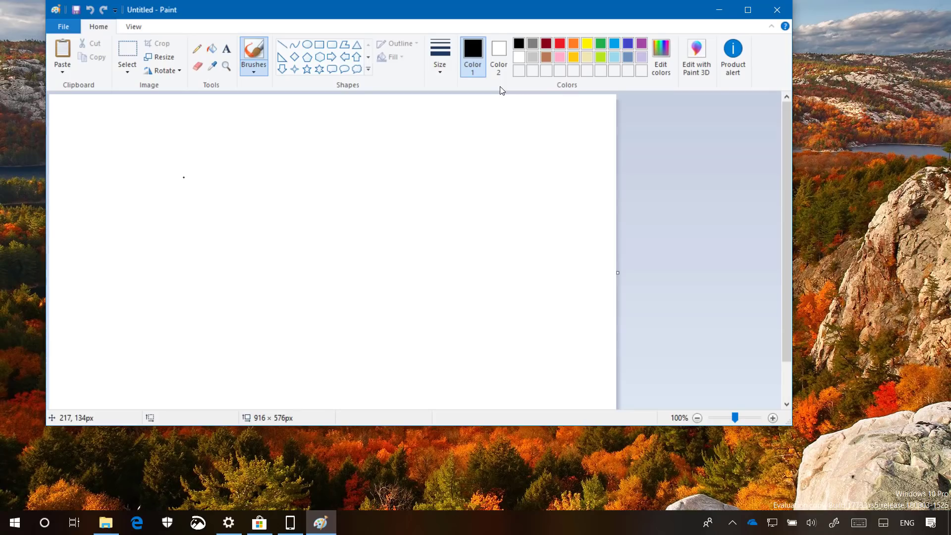
left_click(609, 170)
left_click(718, 9)
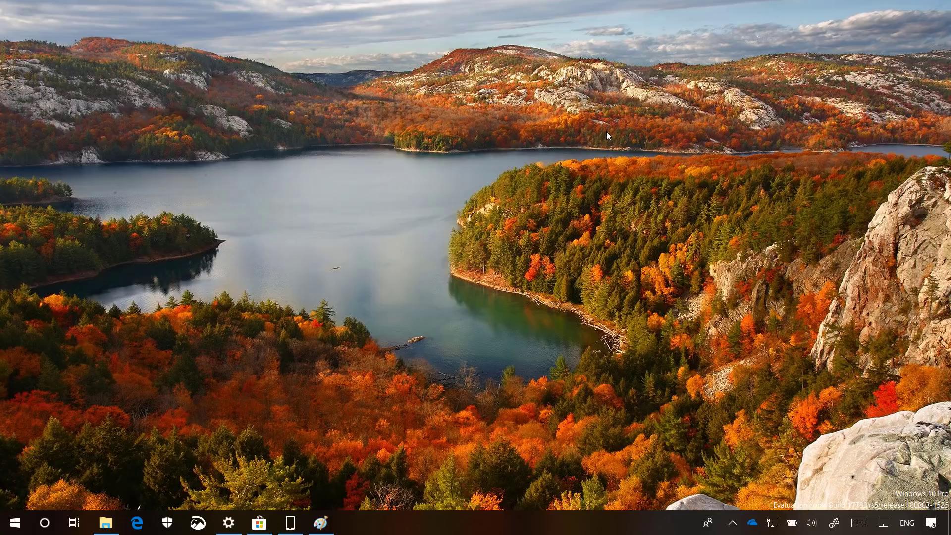
Launch Your Phone from the taskbar to see the Nexus 6's Recent photos
left_click(290, 522)
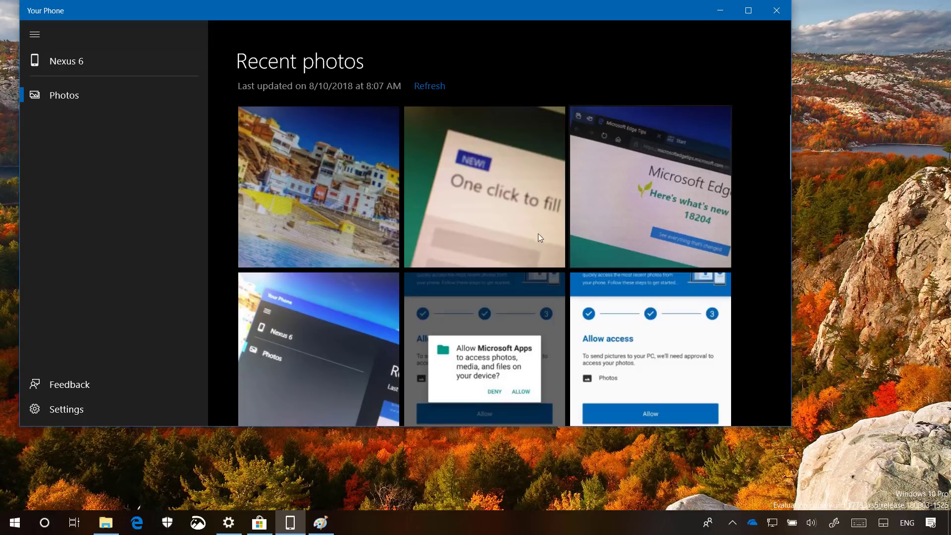
Check Your Phone settings, return to photos, and drag the Microsoft Edge photo onto the desktop
left_click(89, 410)
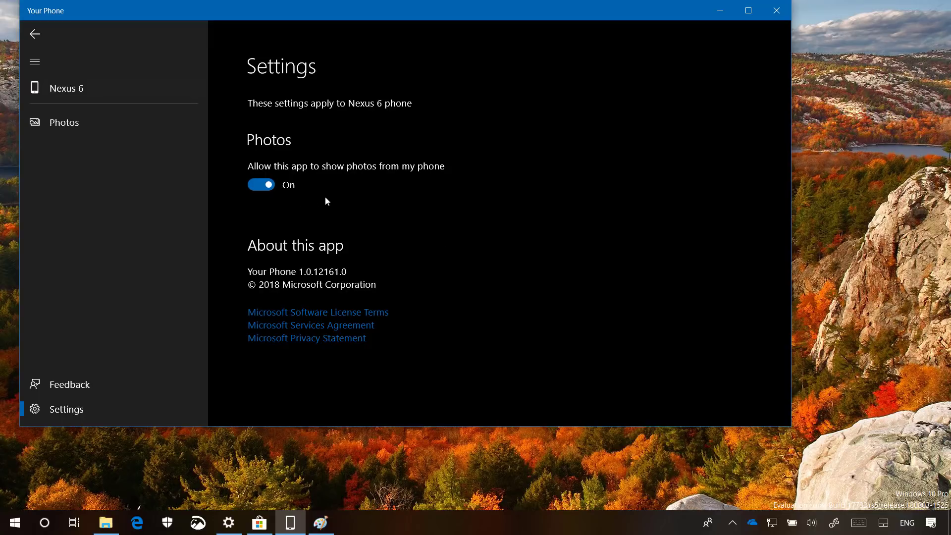
left_click(71, 124)
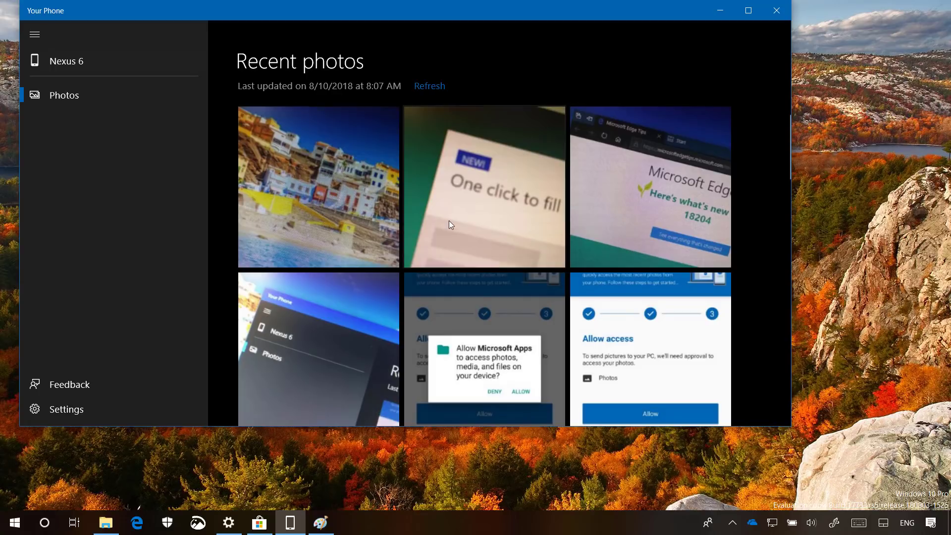
left_click(638, 198)
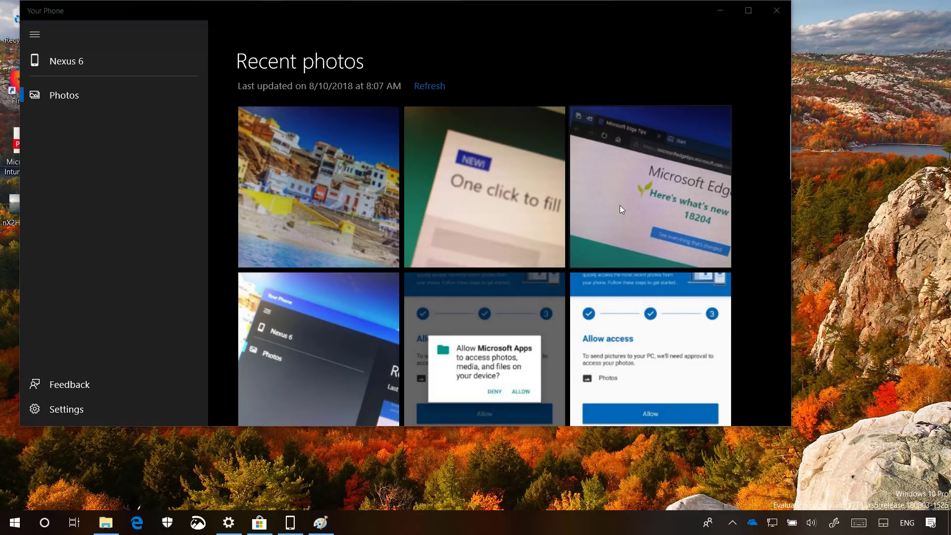
left_click(619, 205)
left_click_drag(621, 207, 864, 205)
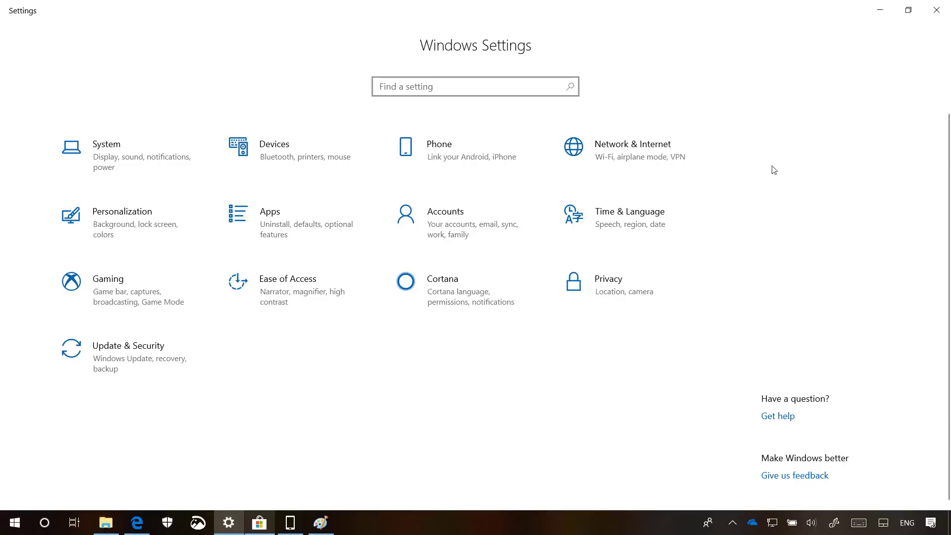
left_click(141, 527)
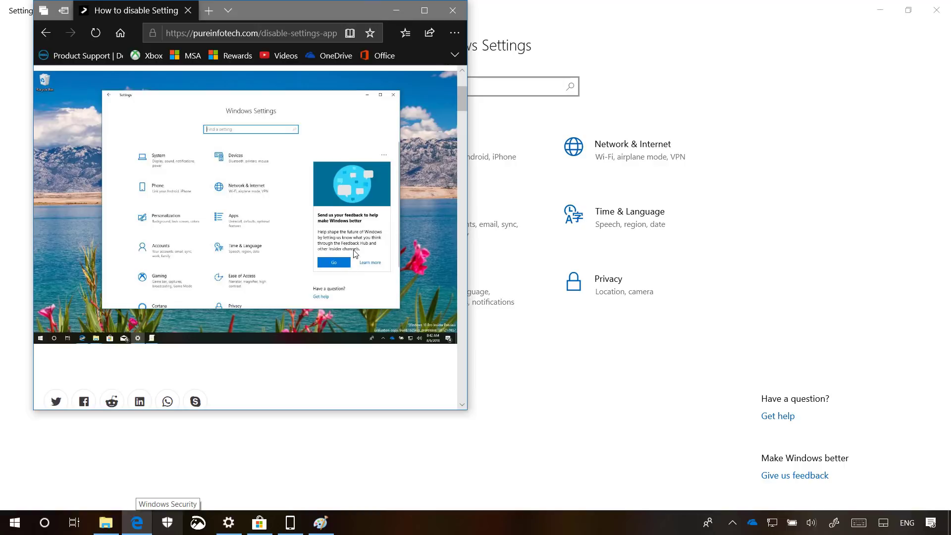
Minimize Edge so the Windows Settings home page shows again
left_click(402, 16)
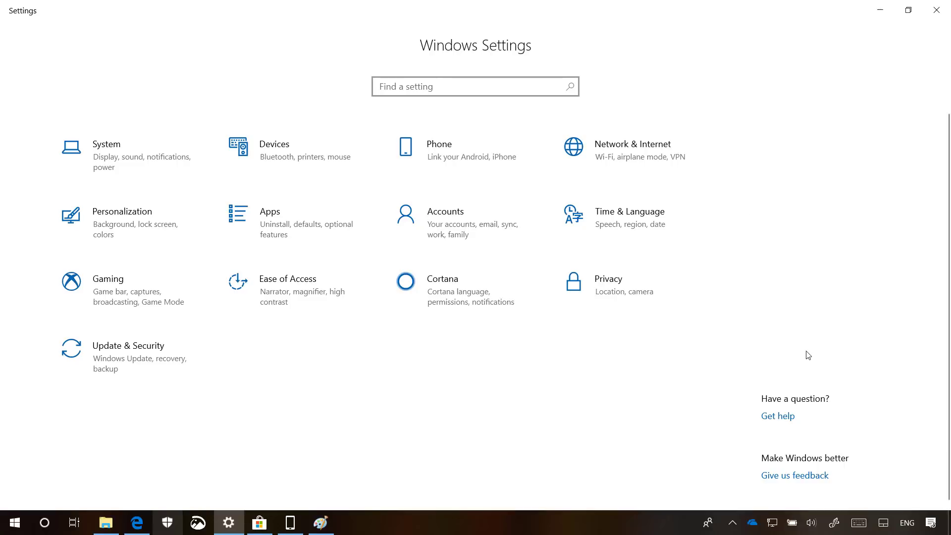
Under Privacy, switch 'Show me suggested content in the Settings app' Off and return Home
left_click(616, 293)
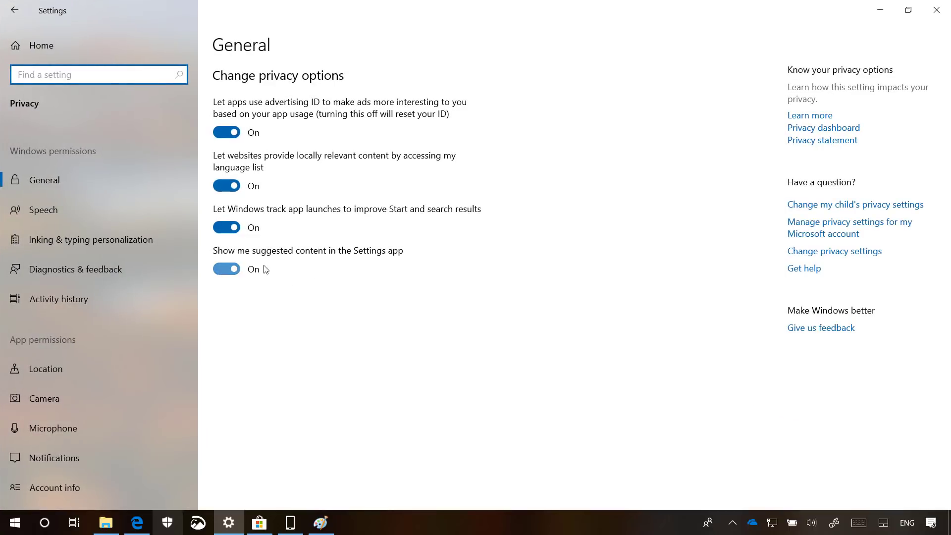
left_click(266, 270)
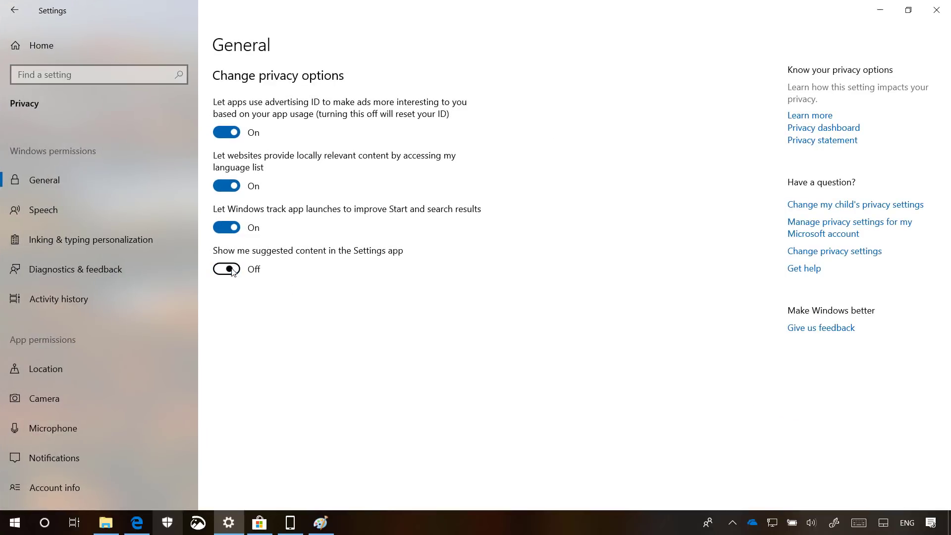
left_click(64, 46)
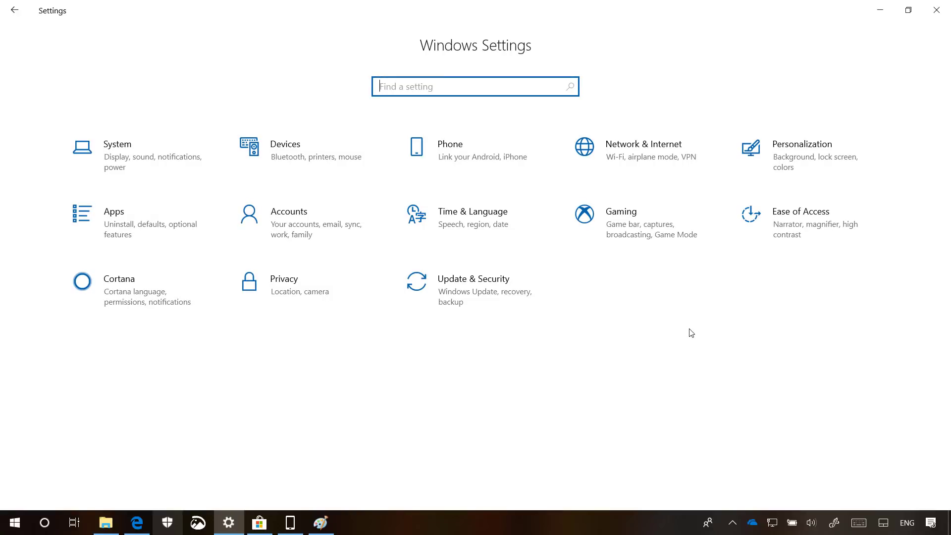
Go to Apps > Video playback and scroll down its settings page
left_click(155, 219)
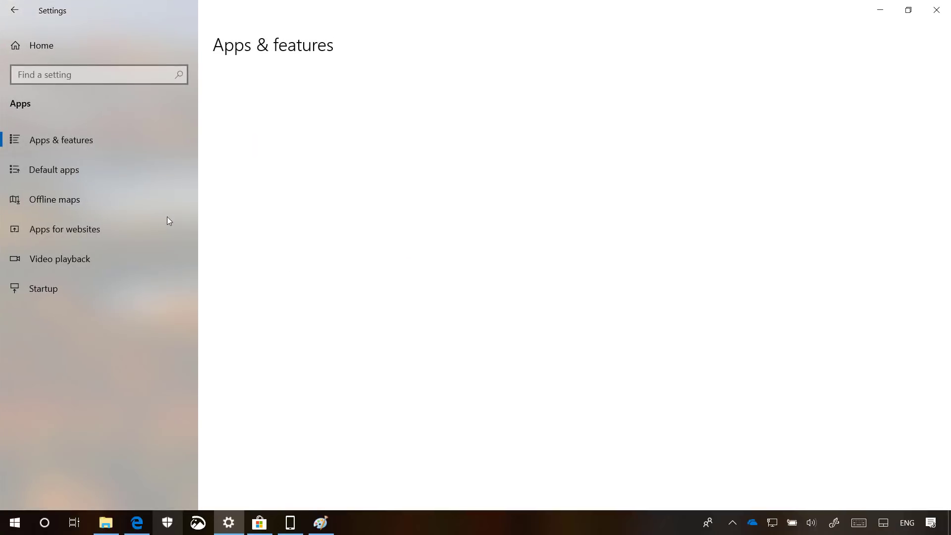
left_click(84, 263)
scroll(559, 267, "down", 3)
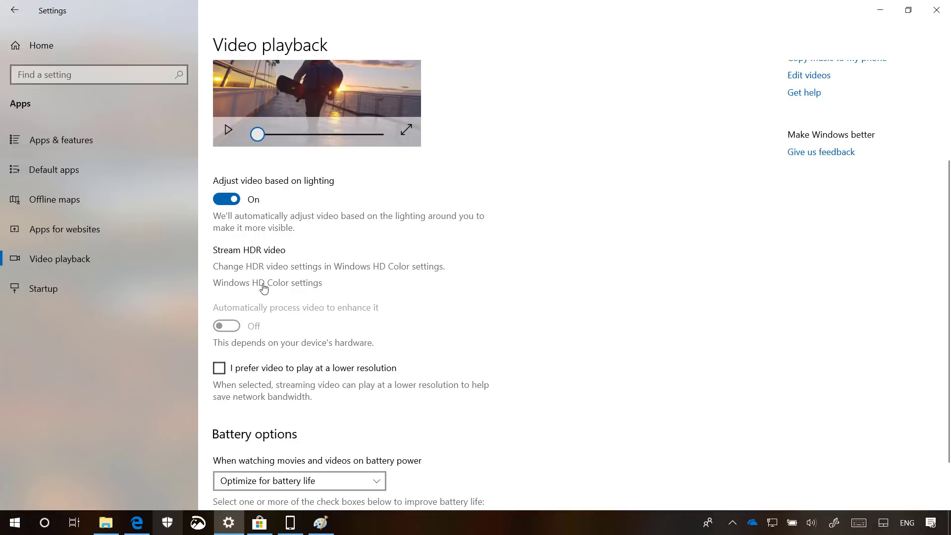
From the Settings home, go to Accounts and open the Assigned access kiosk setup
left_click(71, 46)
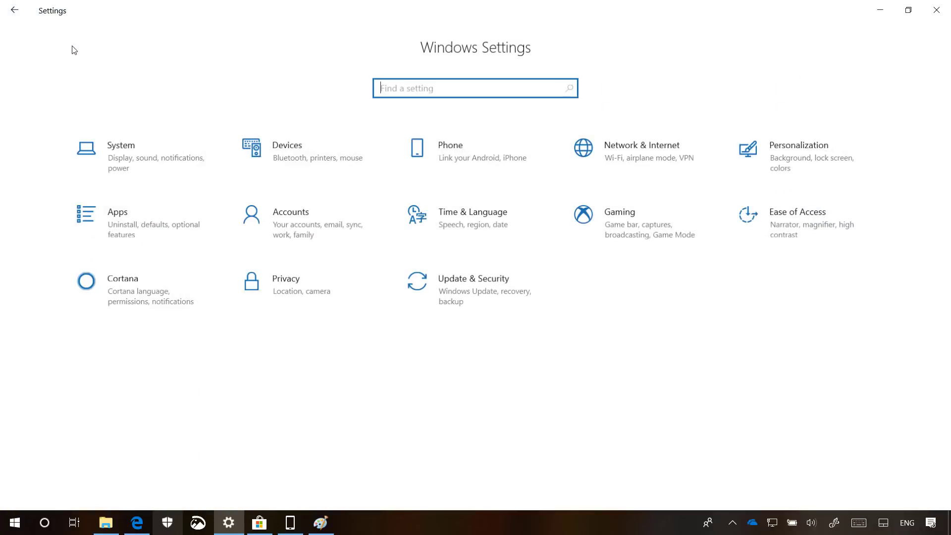
left_click(306, 219)
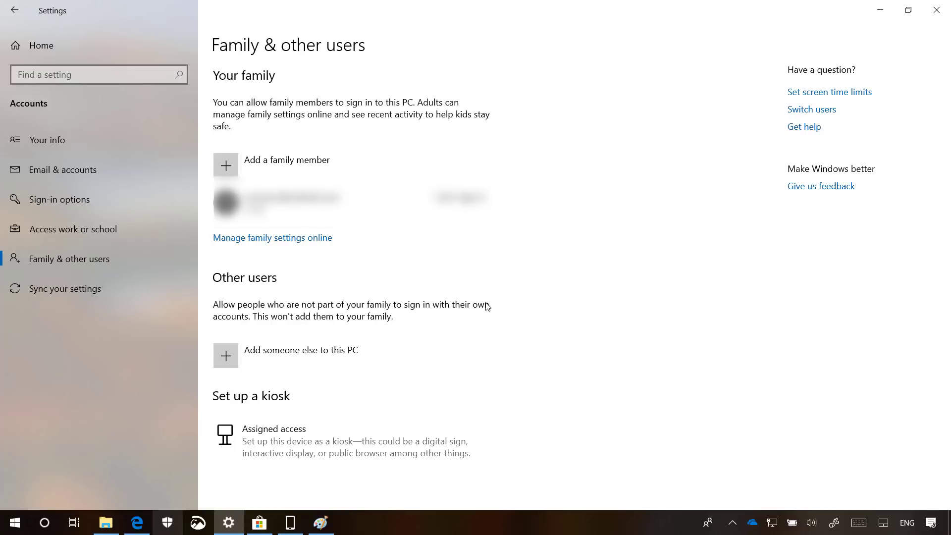
left_click(337, 435)
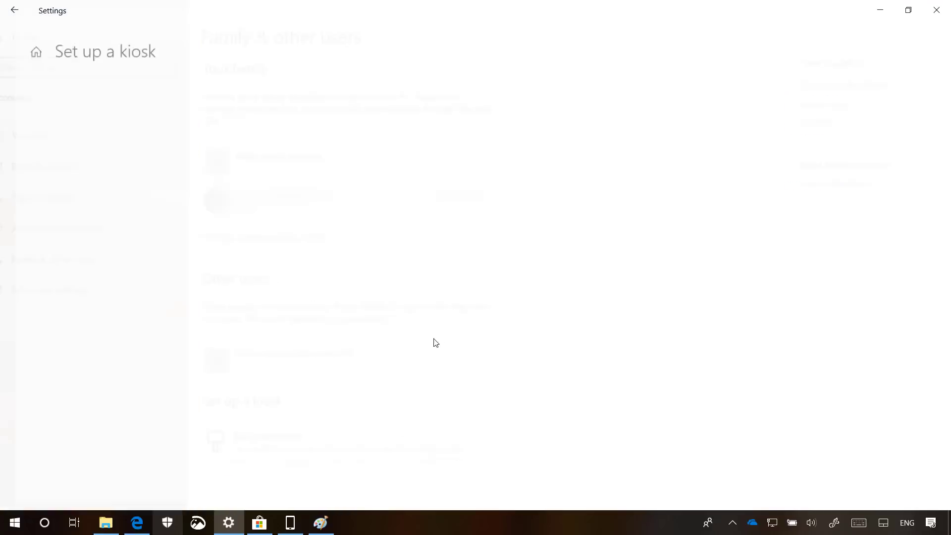
Create a kiosk local account named 'Kiosk' limited to the Groove Music app
left_click(57, 125)
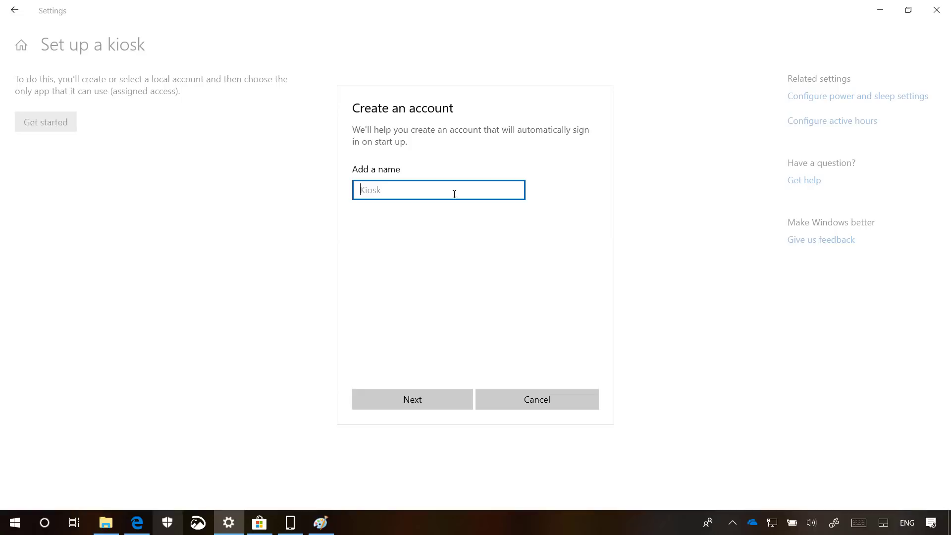
type("Kiosk")
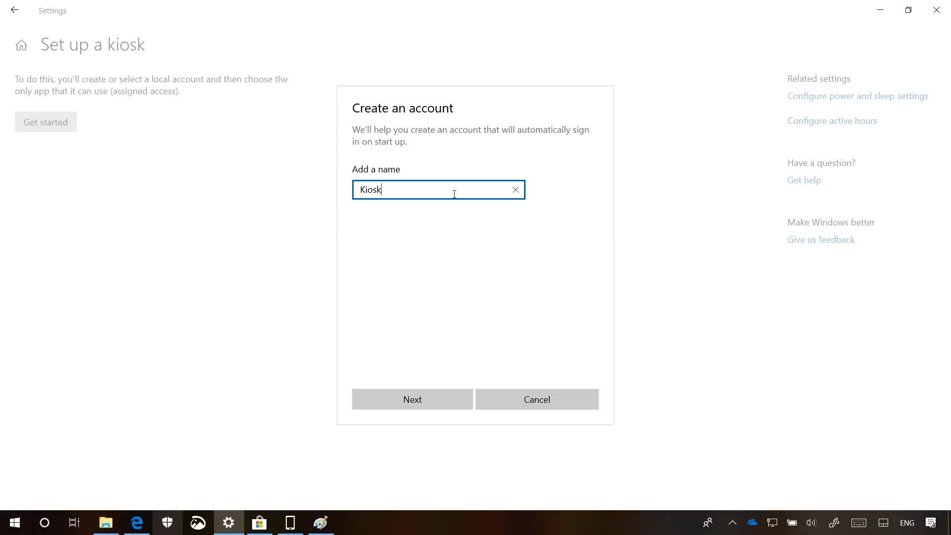
left_click(429, 399)
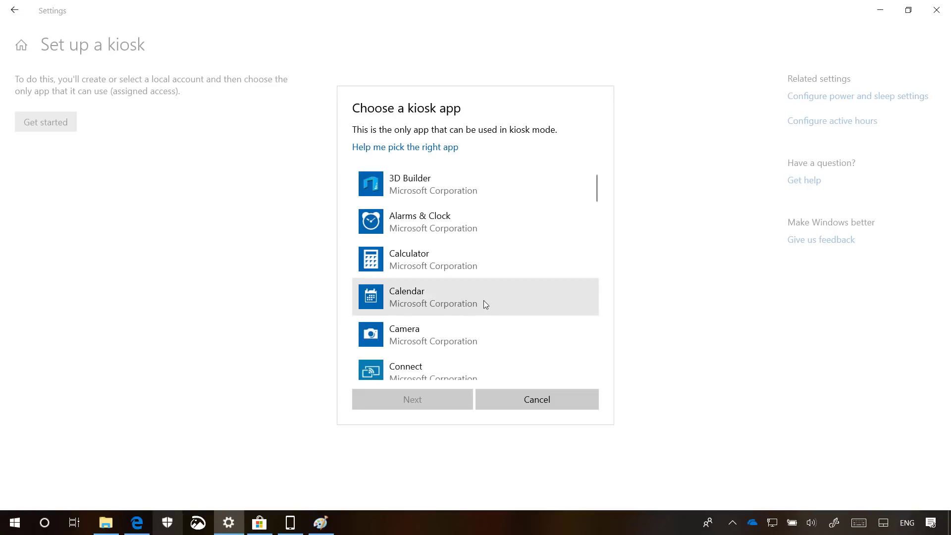
scroll(457, 201, "down", 7)
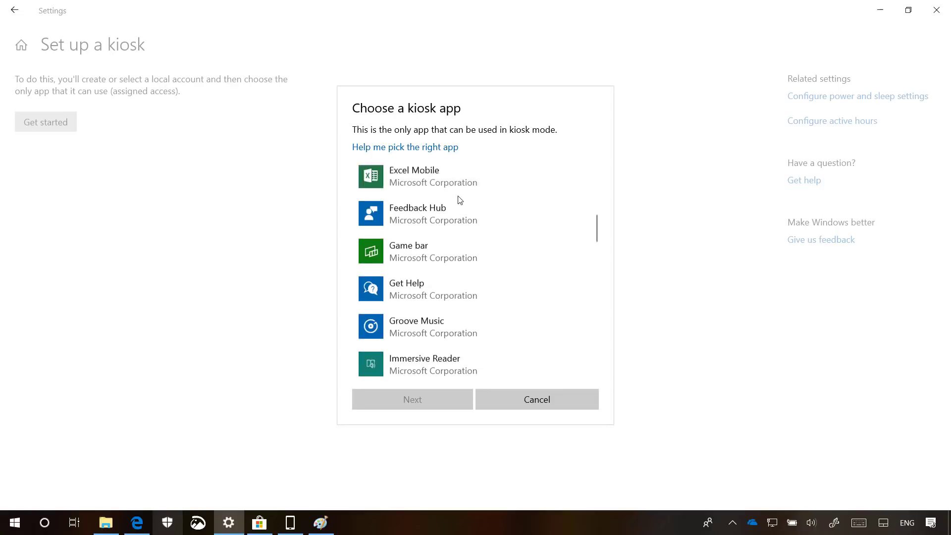
scroll(460, 199, "down", 1)
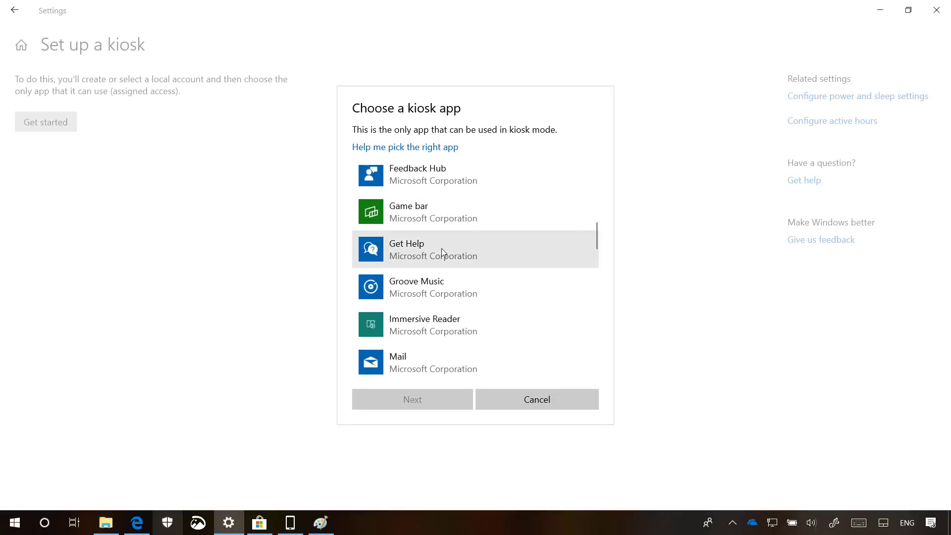
left_click(438, 279)
left_click(436, 403)
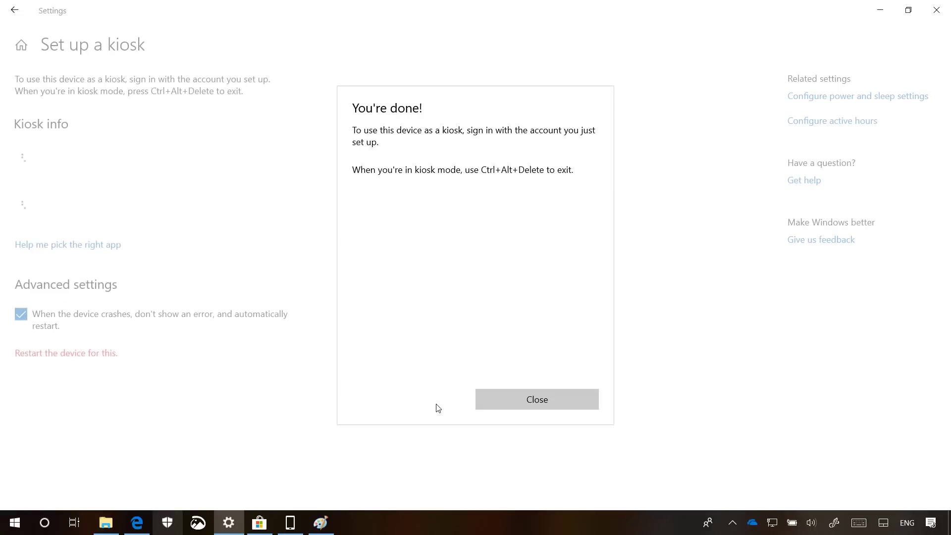
Close the completion message, confirm Remove kiosk on the Kiosk account, and navigate back Home
left_click(526, 405)
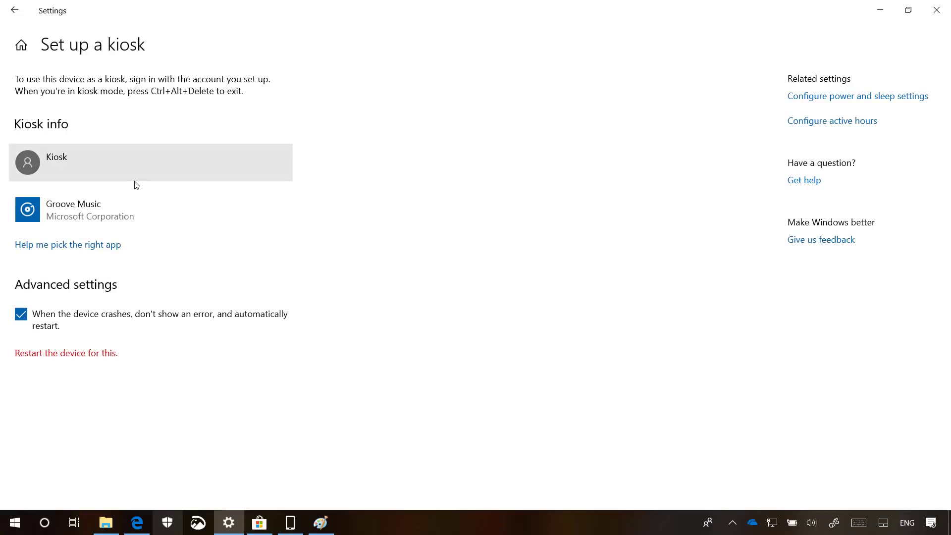
left_click(106, 166)
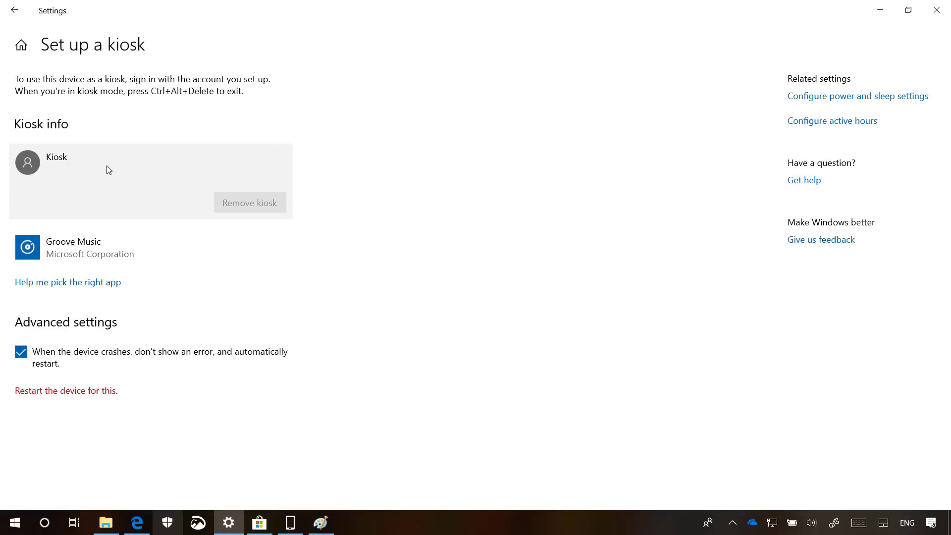
left_click(239, 206)
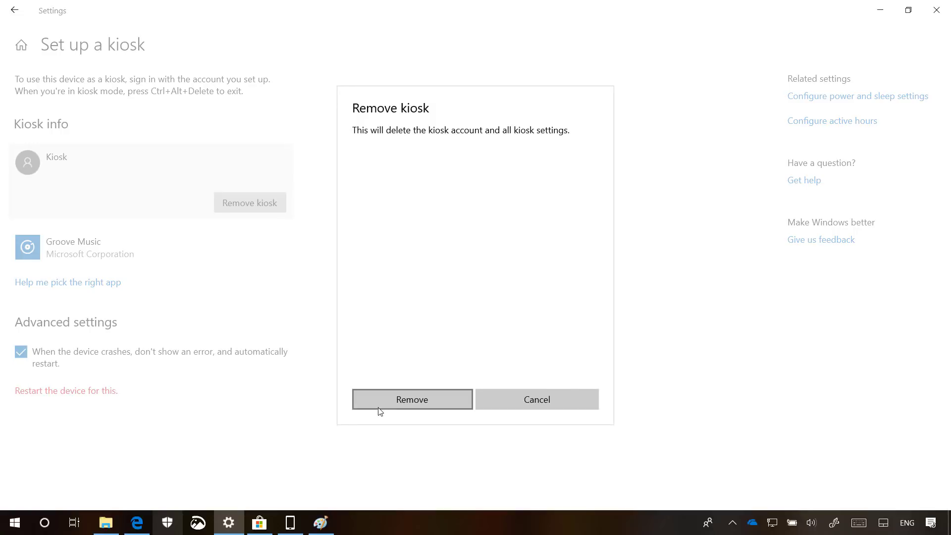
left_click(414, 401)
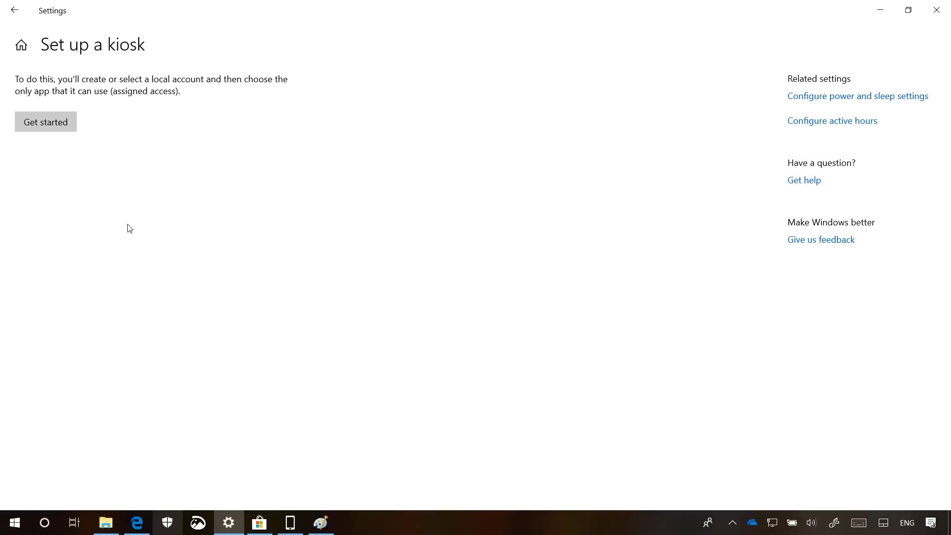
left_click(16, 14)
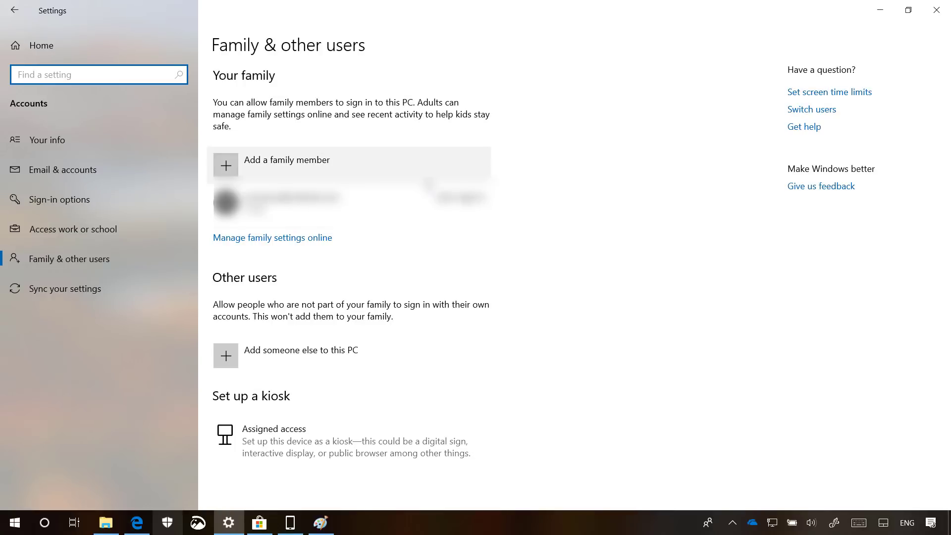
key("alt+Left")
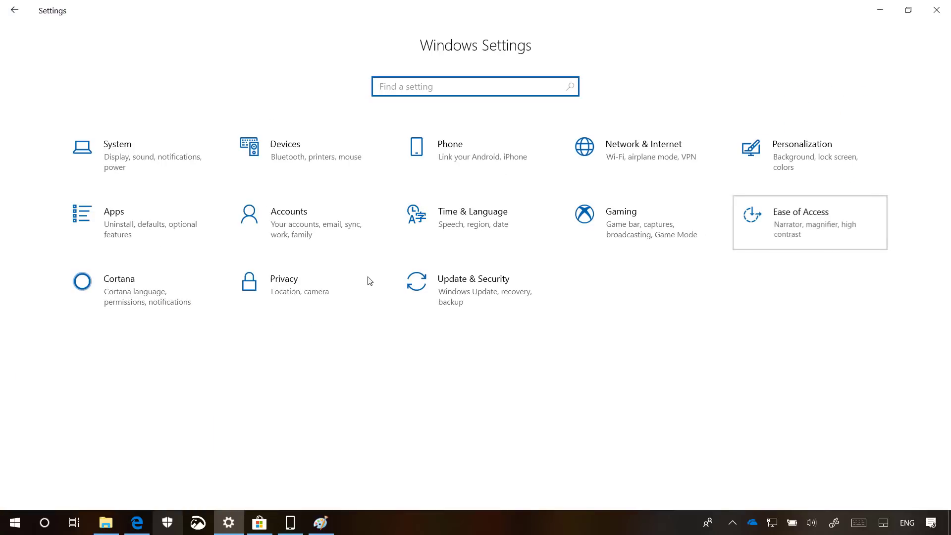
Open the Magnifier page of Ease of Access settings with Win+U
key("super+u")
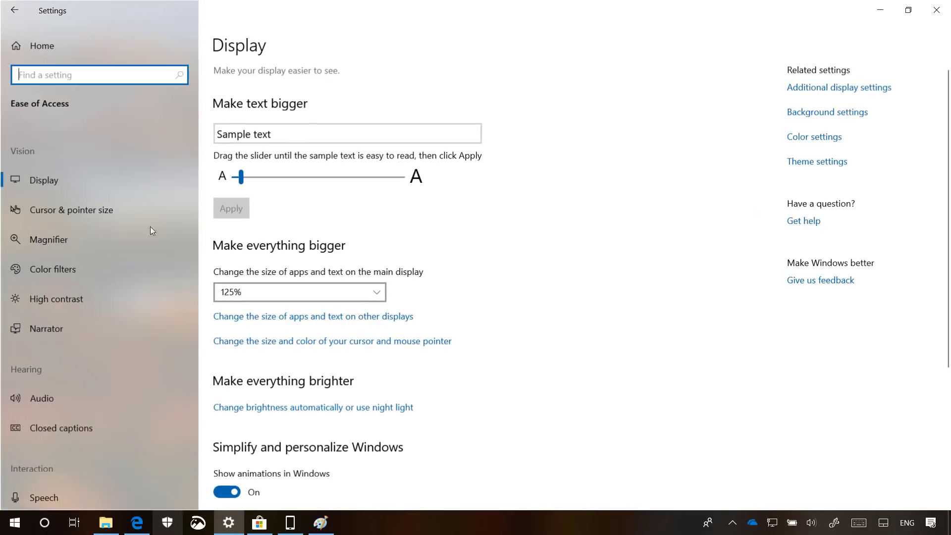
left_click(62, 244)
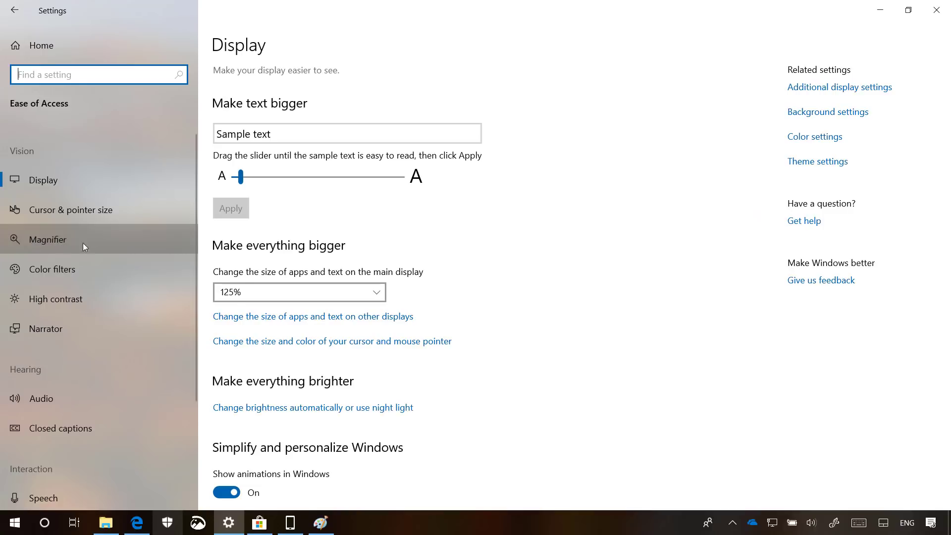
scroll(556, 233, "down", 8)
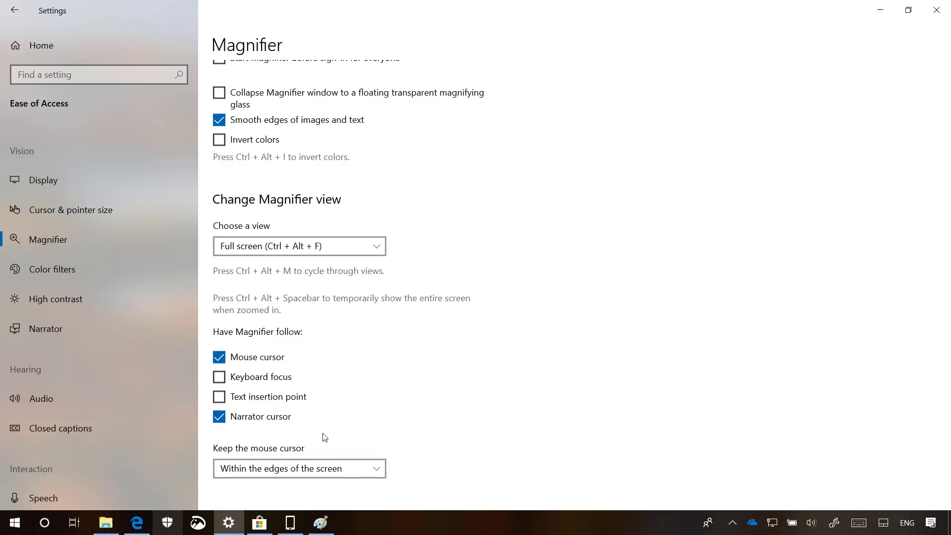
Switch the mouse cursor option to Centered, then back to Within the edges of the screen
left_click(321, 470)
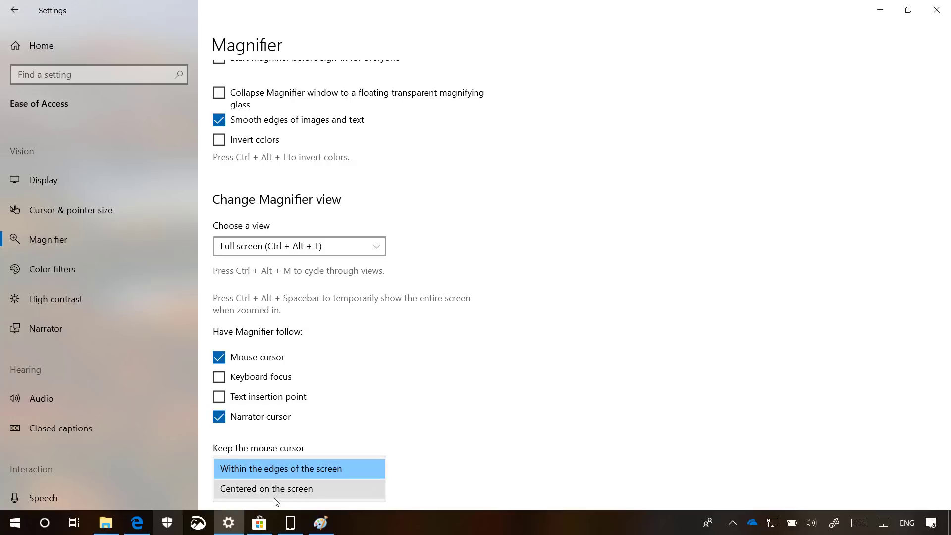
left_click(307, 497)
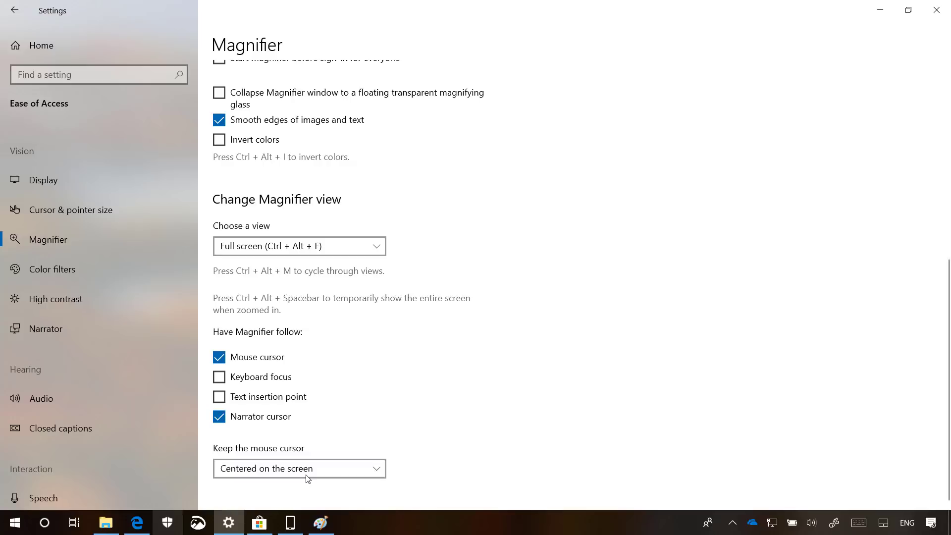
left_click(305, 474)
left_click(308, 448)
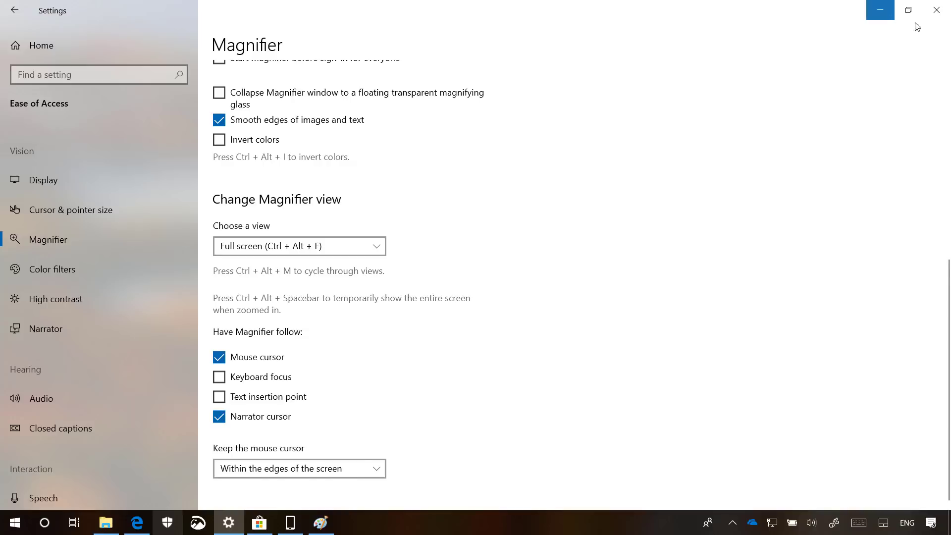
Close the Settings window to return to the desktop
left_click(936, 10)
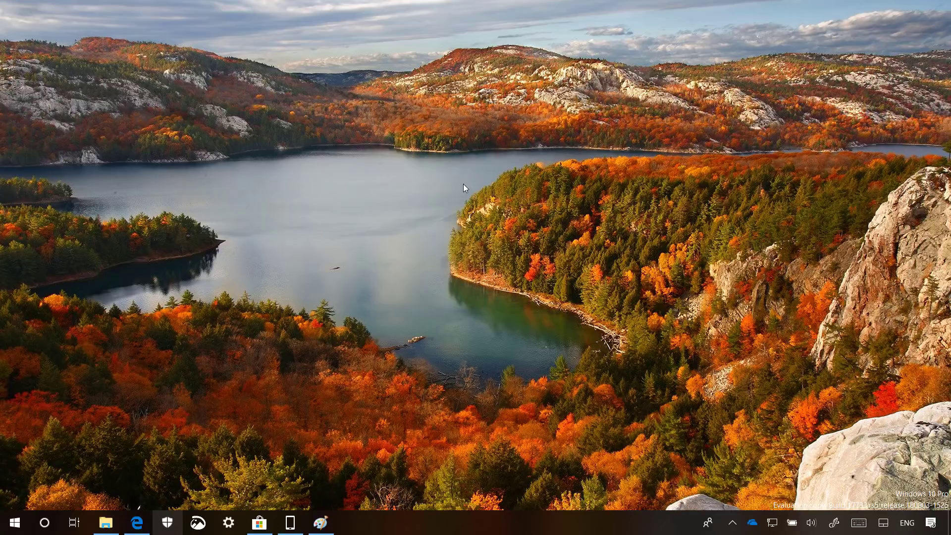
Restore the Edge pureinfotech article and open the emoji panel from its address bar
left_click(136, 522)
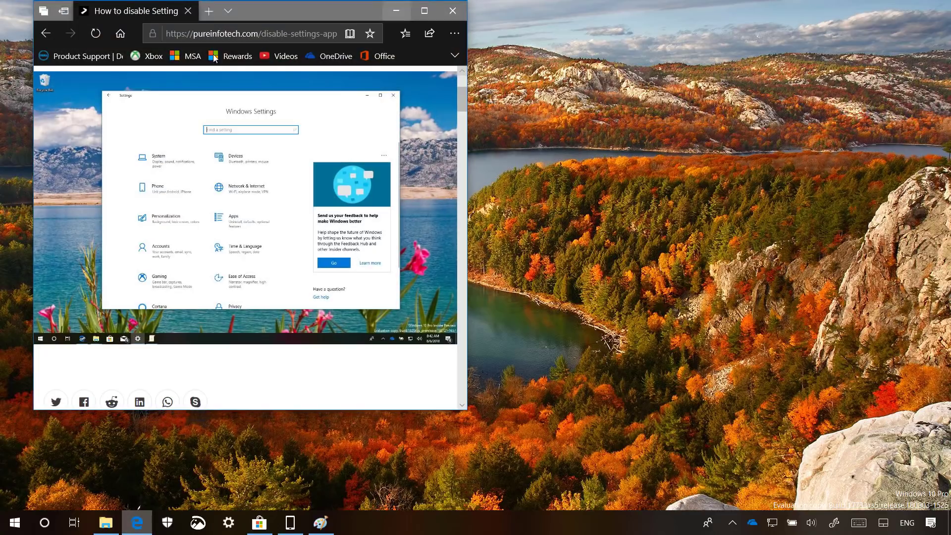
left_click(238, 31)
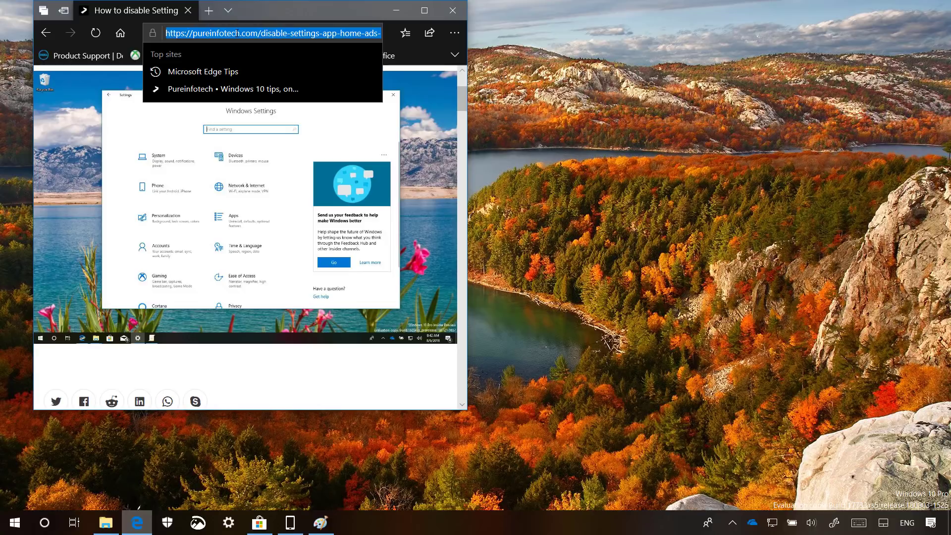
key("super+period")
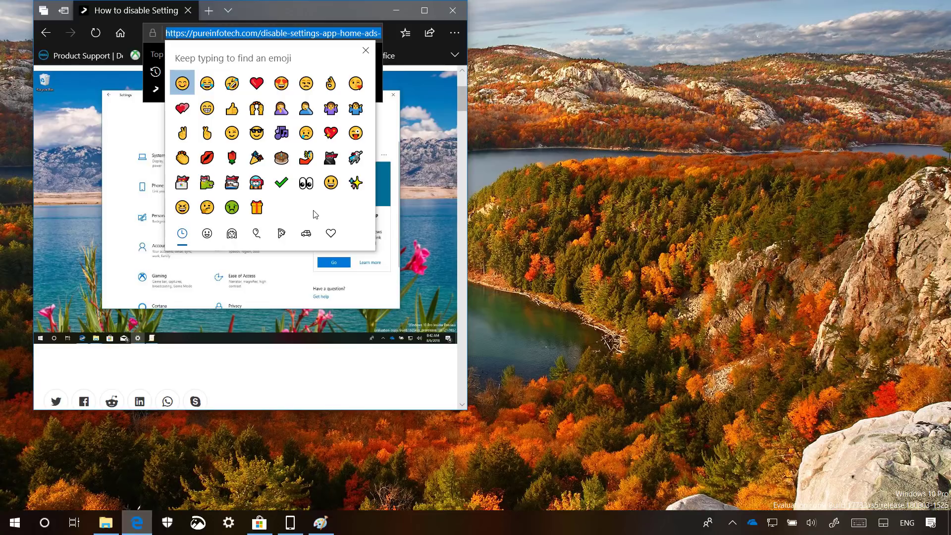
Show the desktop with Win+D, hiding Edge and the emoji panel
key("super+d")
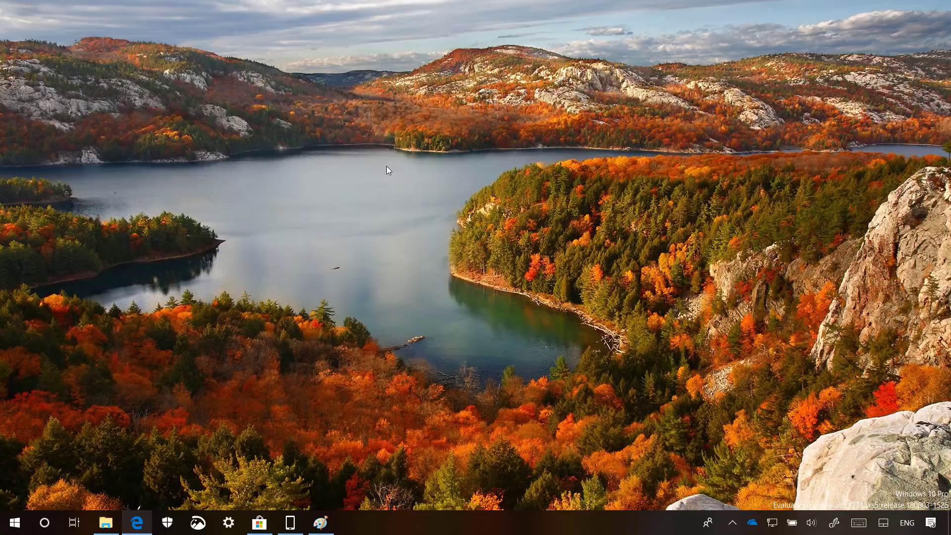